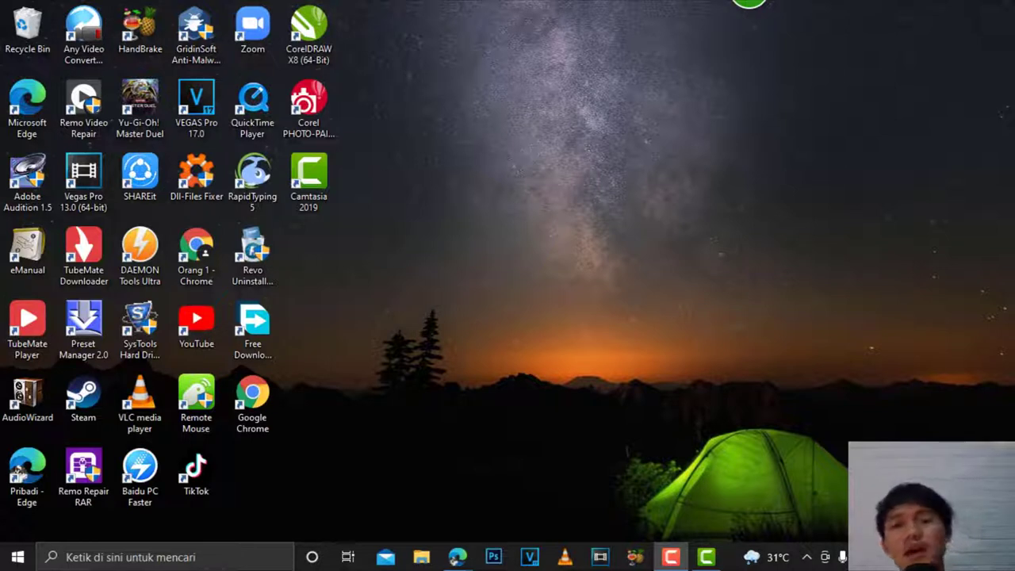
Step: Switch from the desktop to the Edge window showing toolwiz.com's Time Freeze page
key("h")
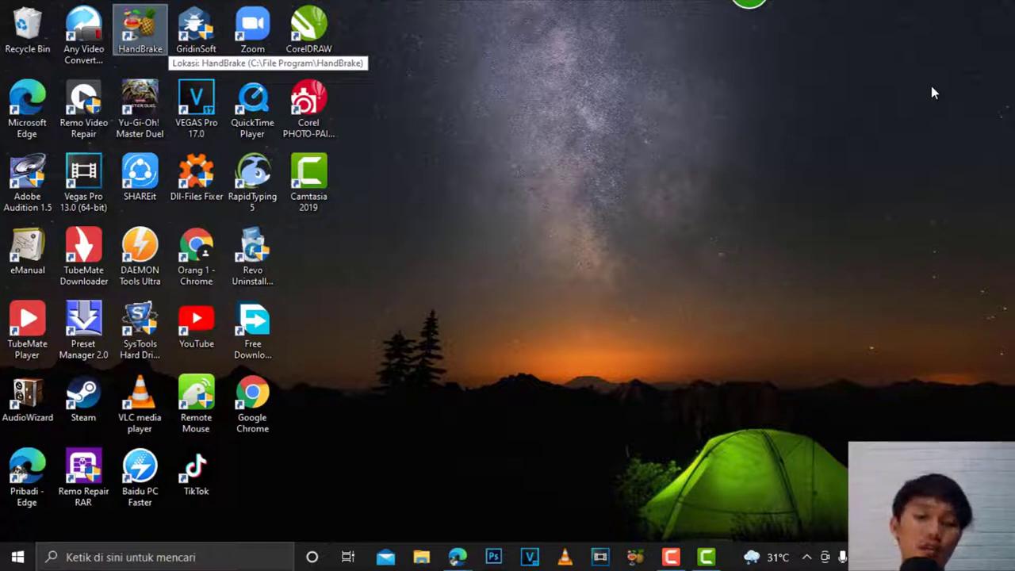
key("alt+Tab")
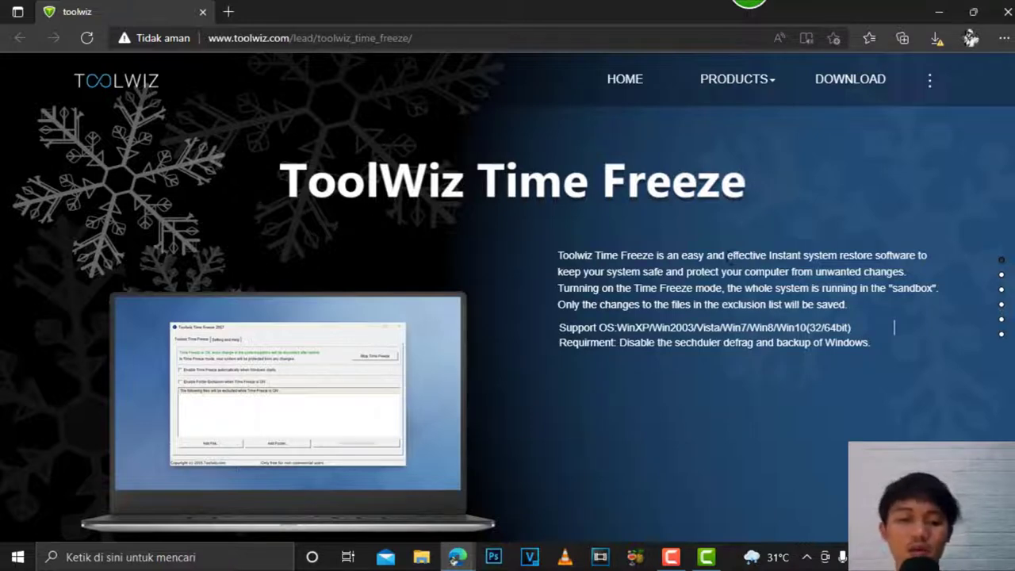
Step: Scroll to the bottom of the Time Freeze page and download the Setup_TimeFreeze installer
scroll(725, 268, "down", 2)
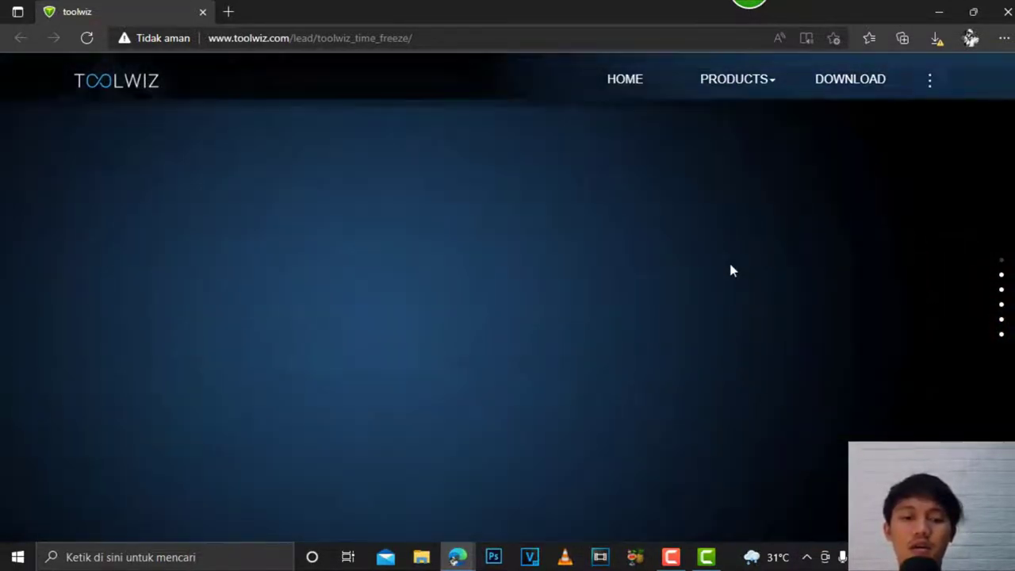
scroll(731, 270, "up", 1)
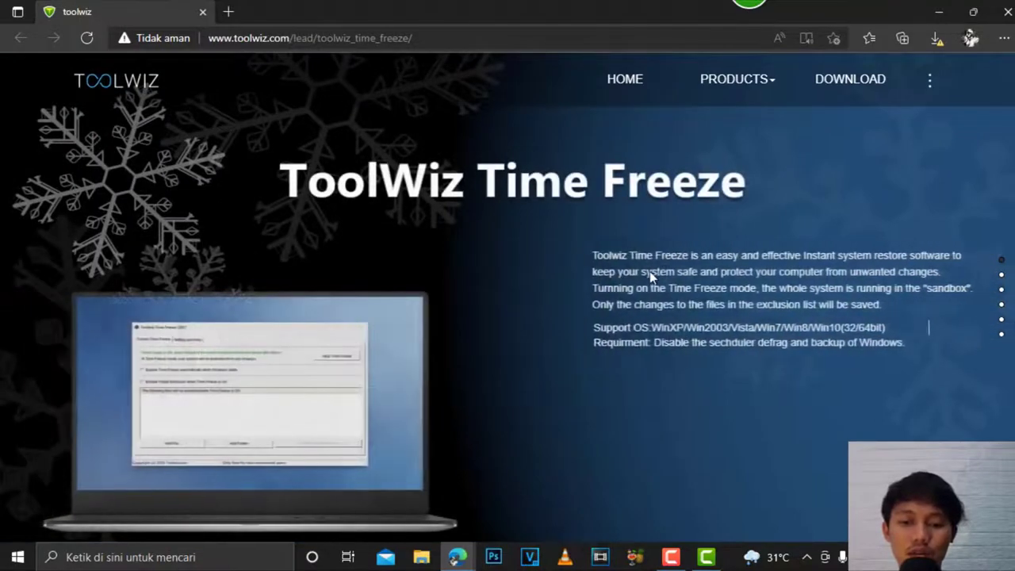
scroll(652, 285, "down", 1)
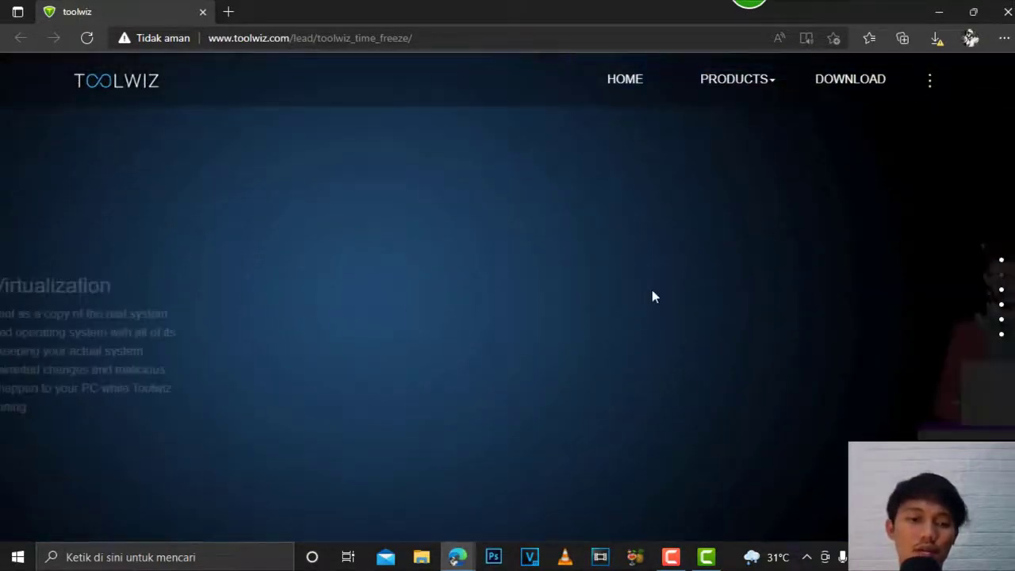
scroll(652, 292, "down", 1)
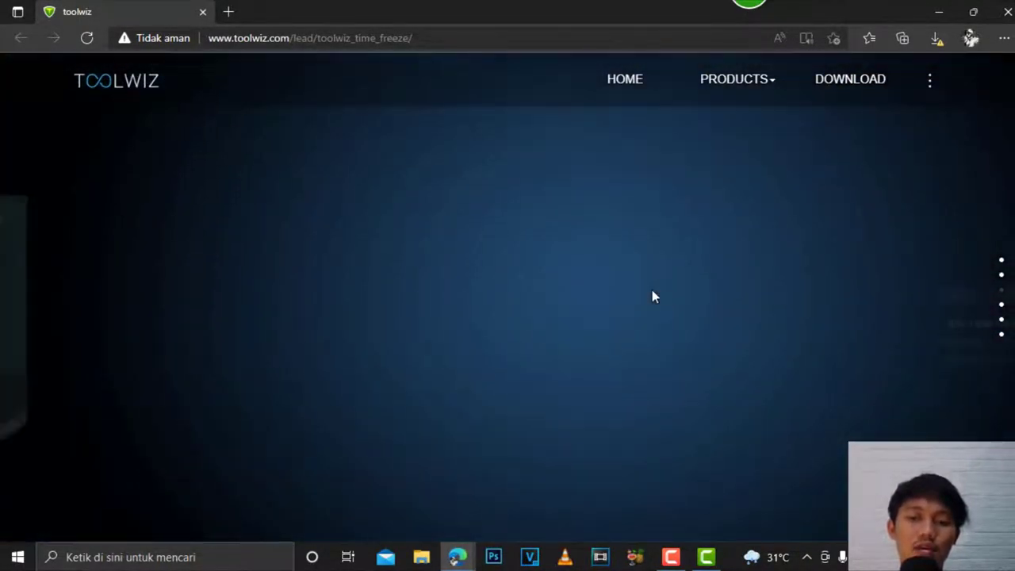
scroll(653, 293, "down", 1)
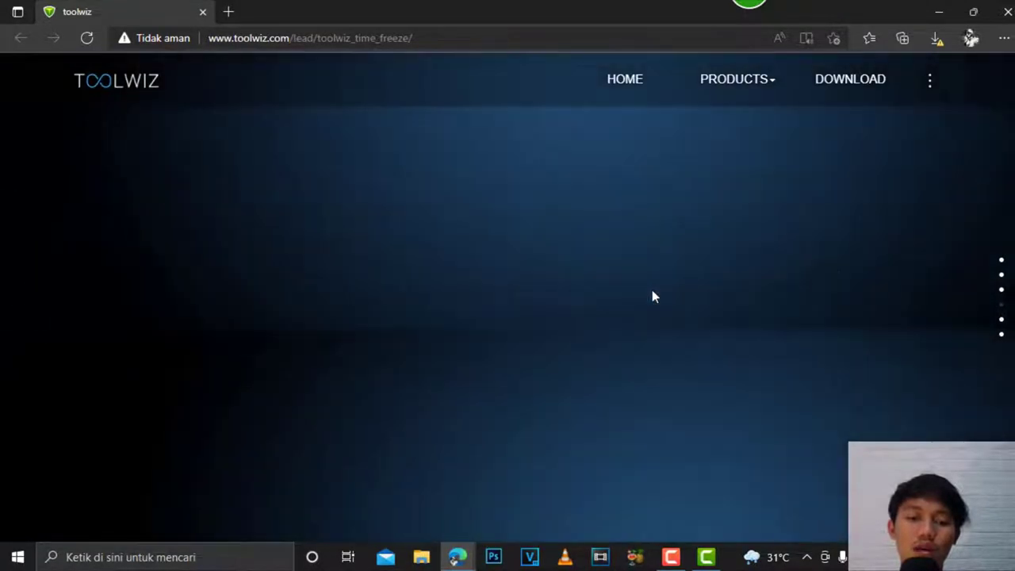
scroll(654, 295, "down", 1)
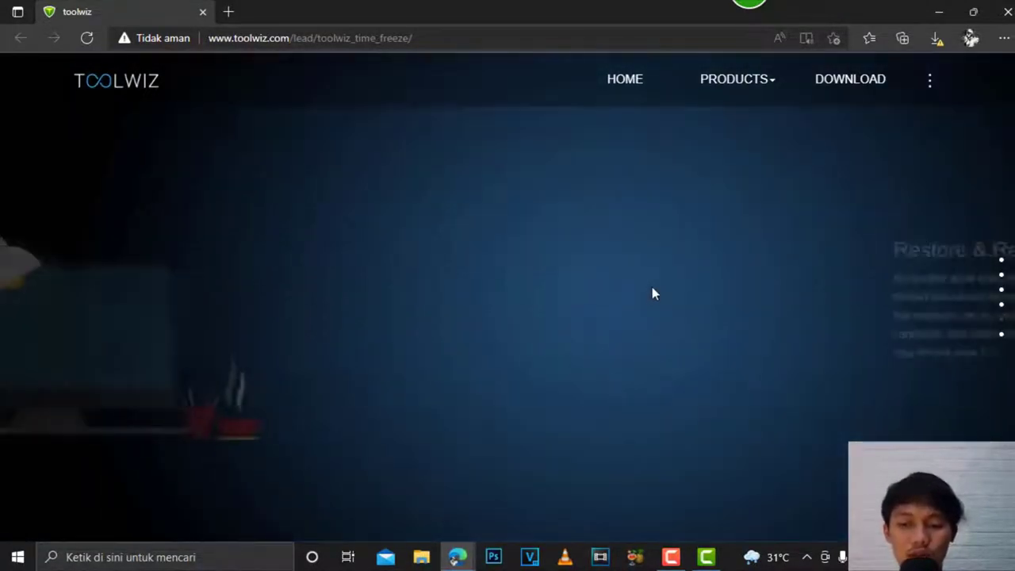
scroll(651, 294, "down", 1)
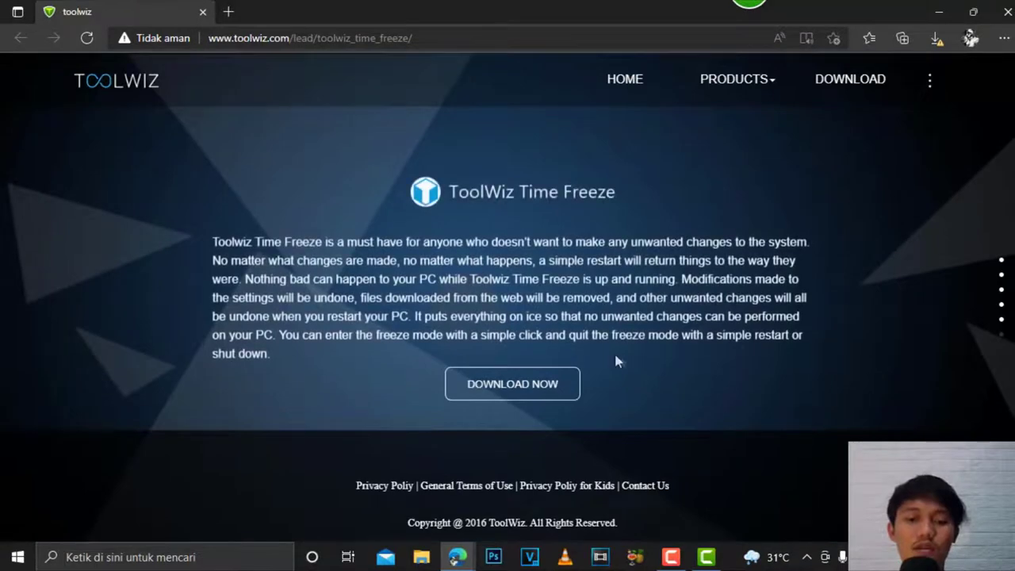
left_click(574, 396)
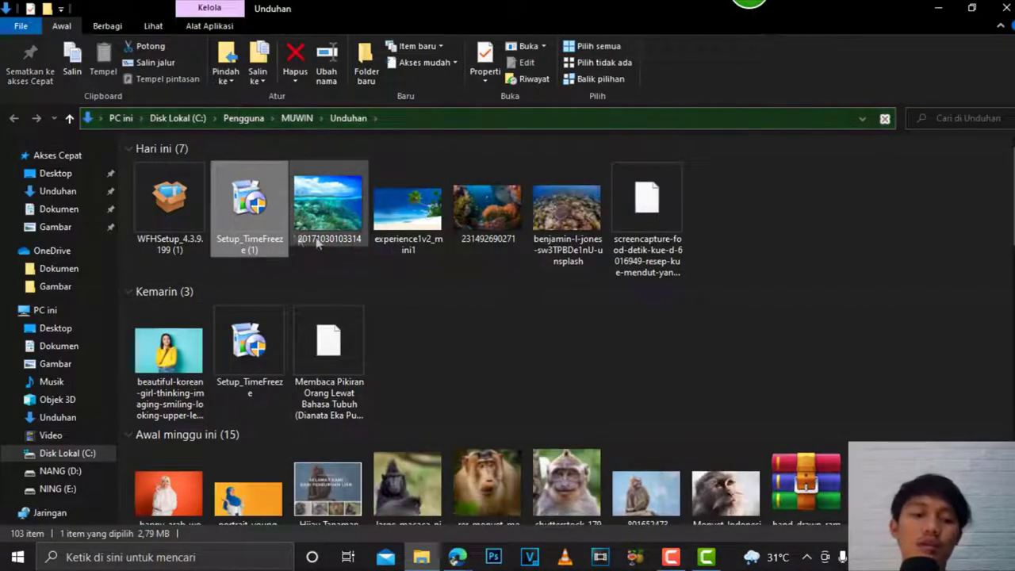
Step: Run Setup_TimeFreeze with English, accept the license, and keep the default install folder
double_click(245, 196)
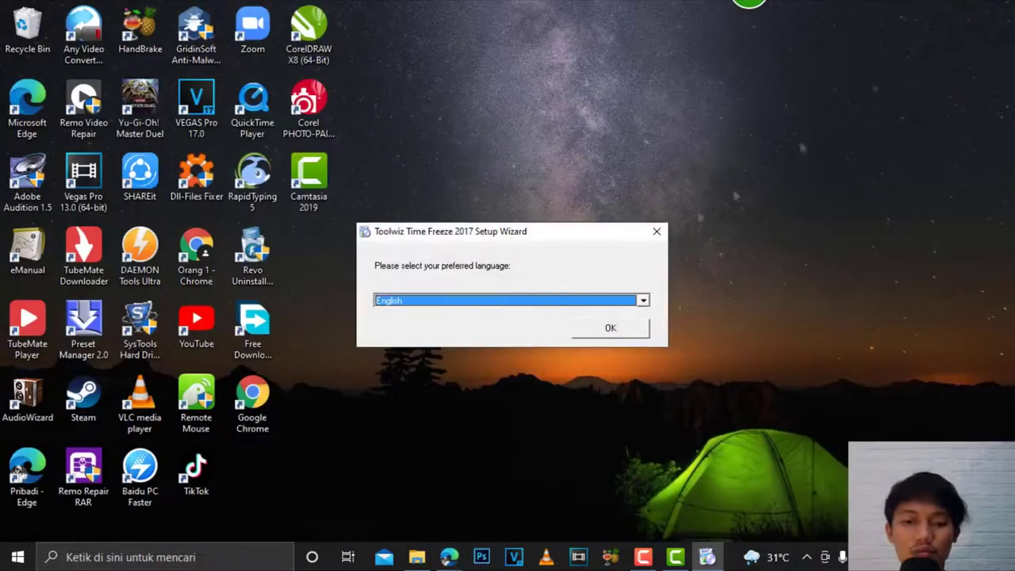
key("Return")
left_click(591, 419)
left_click(591, 418)
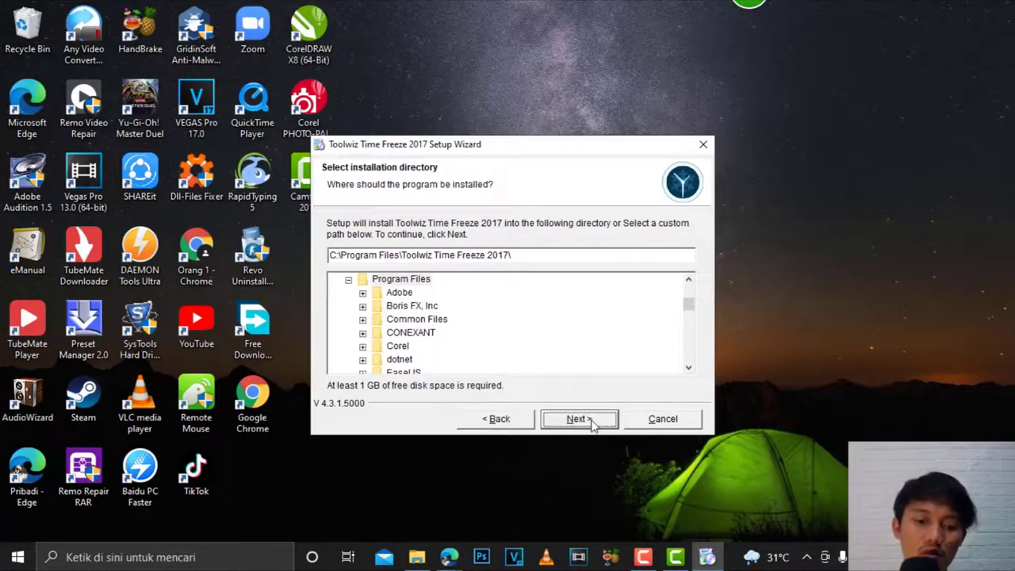
left_click(588, 424)
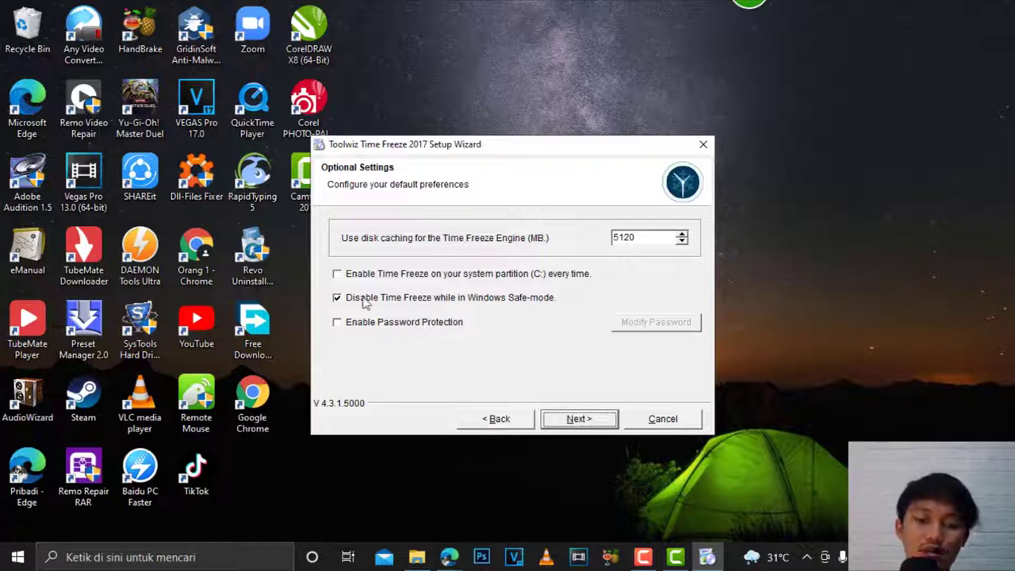
Step: Enable password protection and always-on freezing of drive C:, then set and confirm the password
left_click(336, 322)
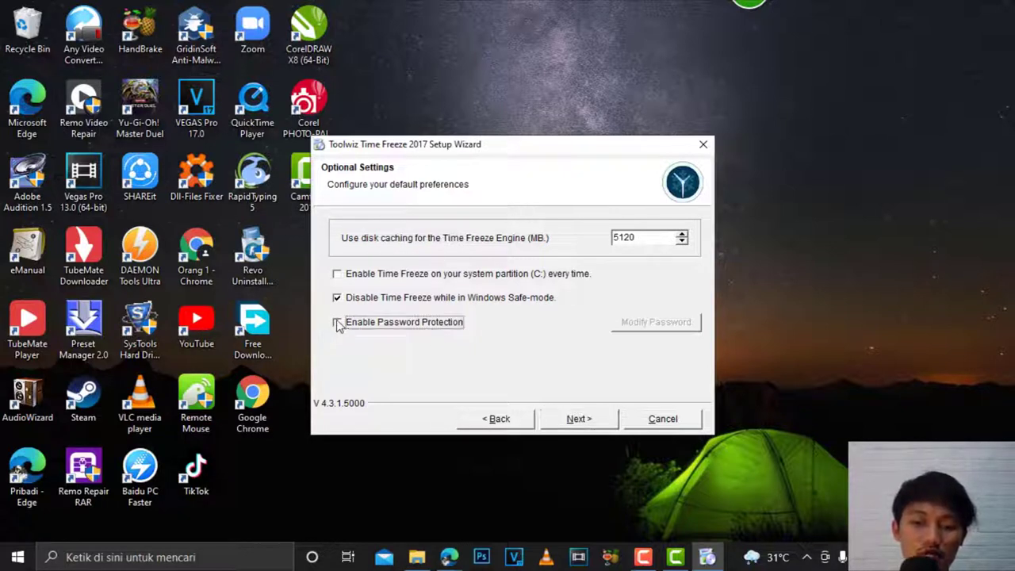
left_click(337, 274)
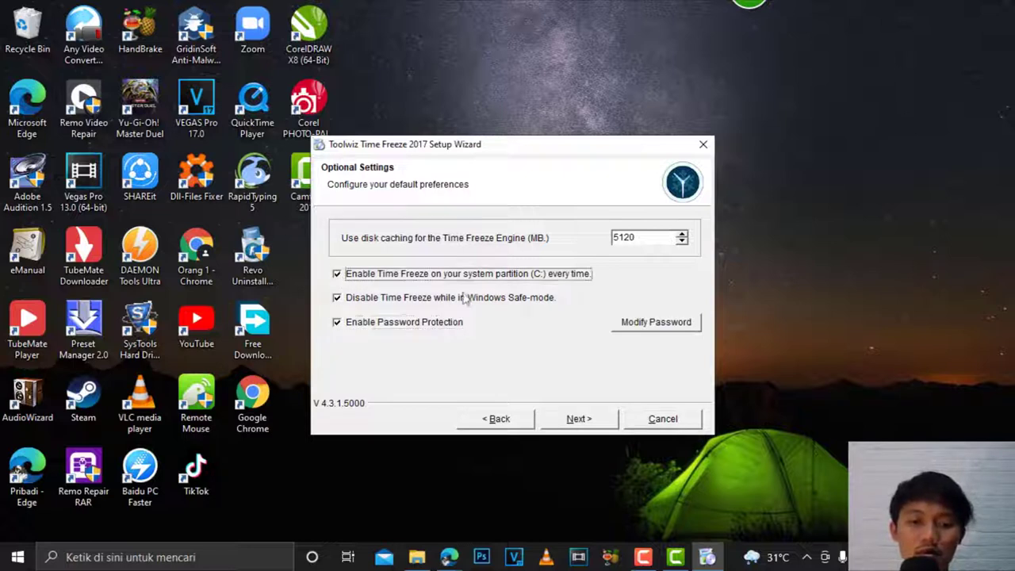
left_click(682, 327)
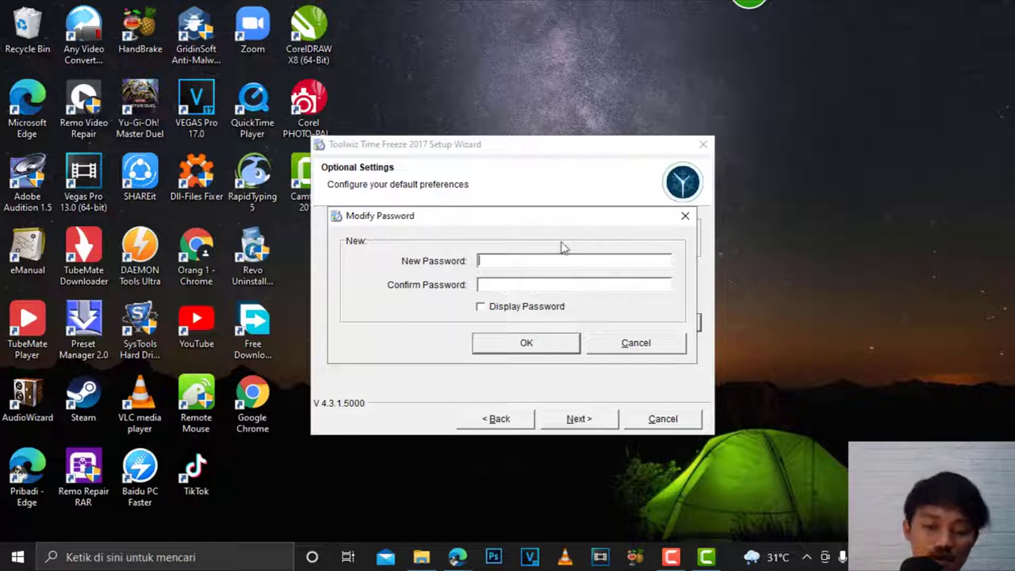
key("Tab")
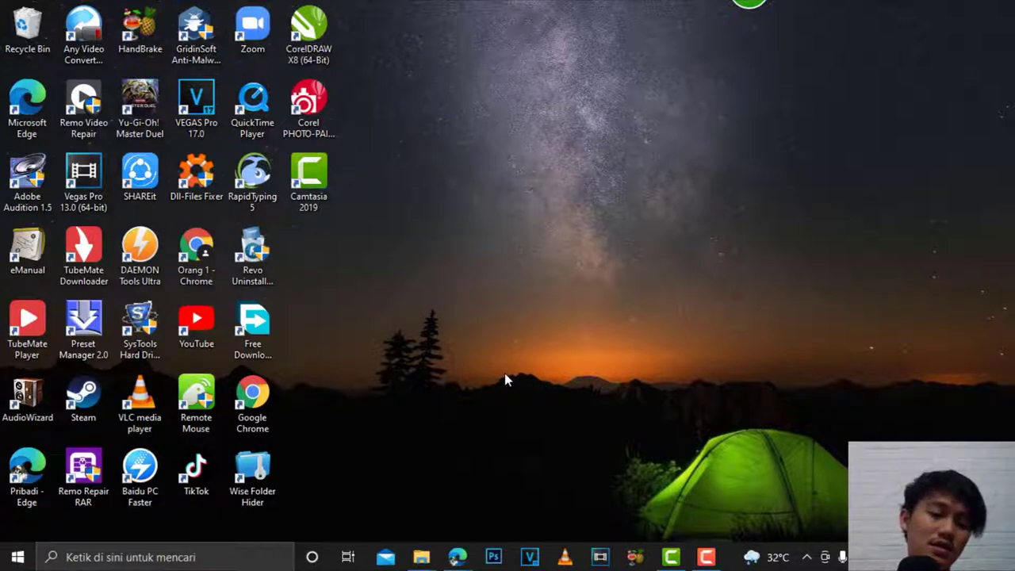
Step: Launch Toolwiz Time Freeze 2017 from Start and enter the access password with Display Password ticked
left_click(17, 557)
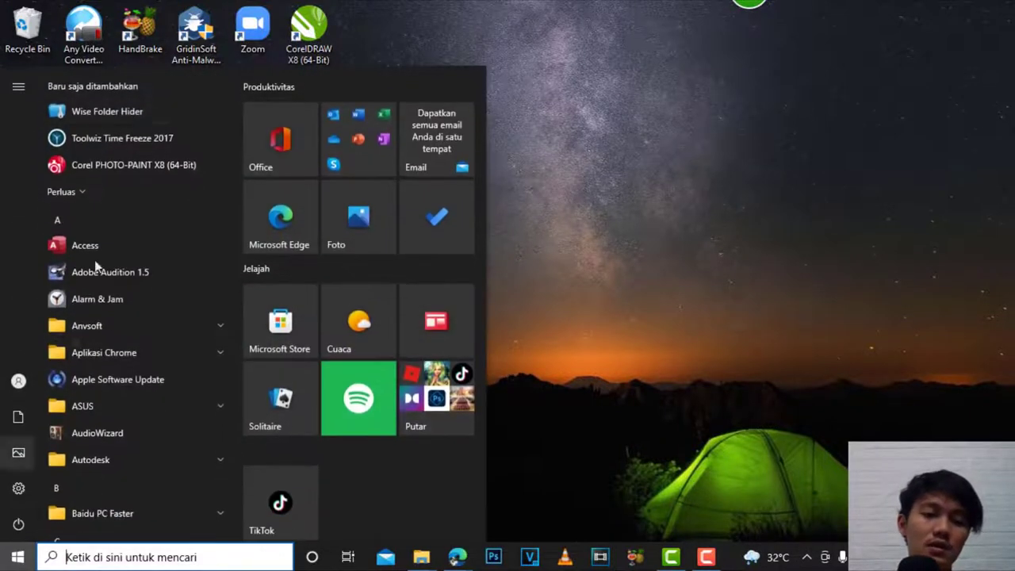
left_click(96, 138)
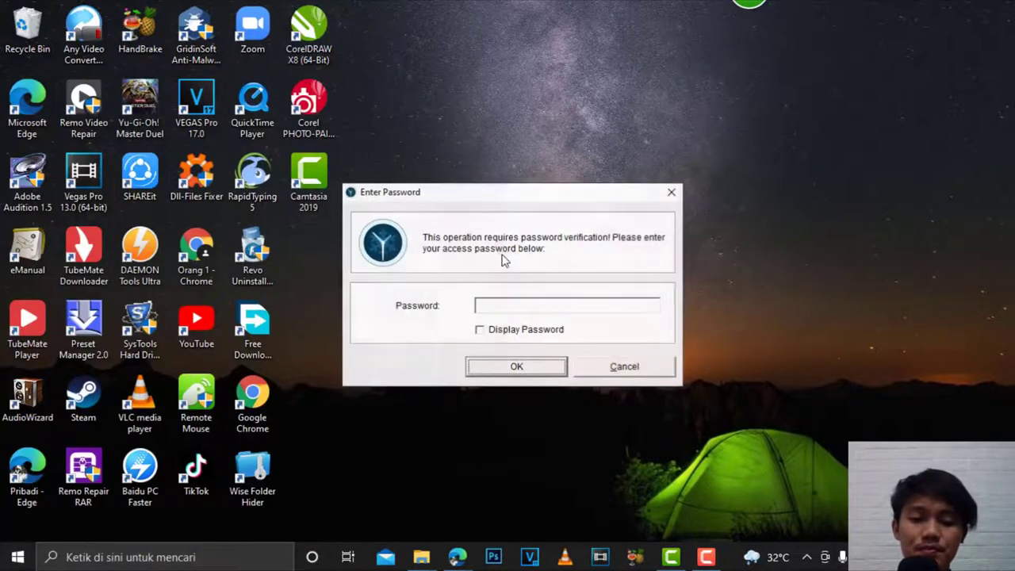
left_click(569, 308)
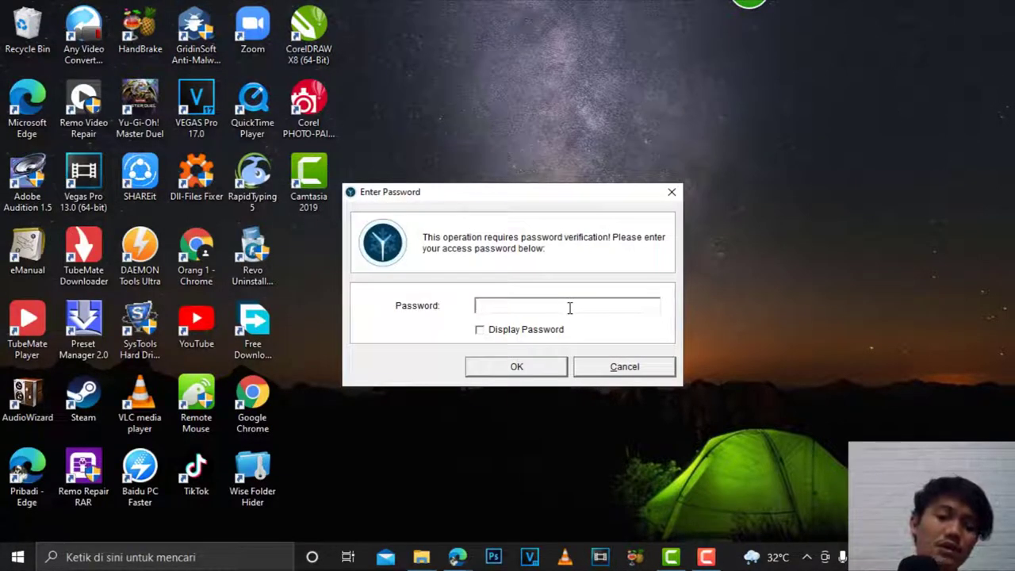
left_click(492, 333)
left_click(505, 302)
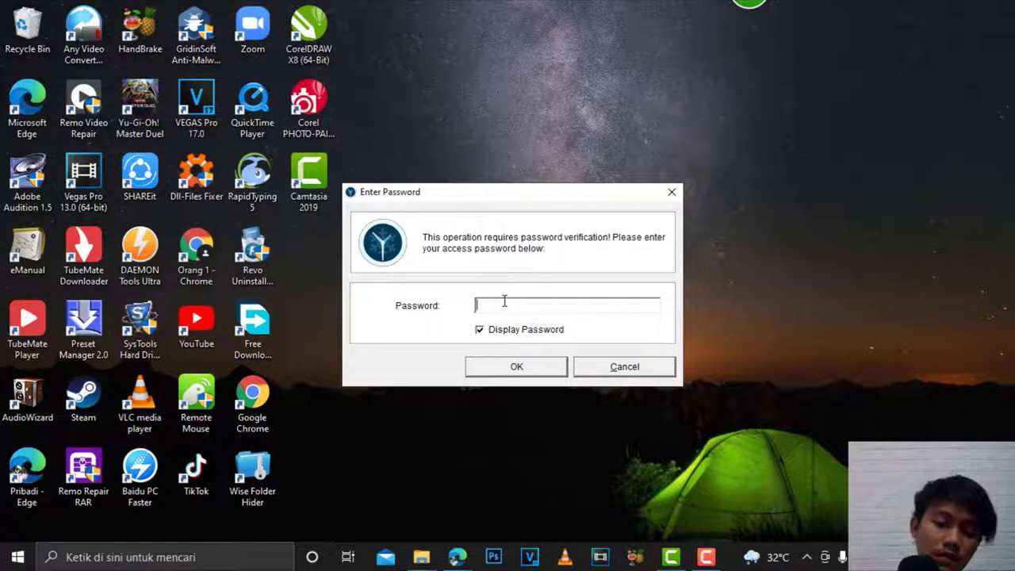
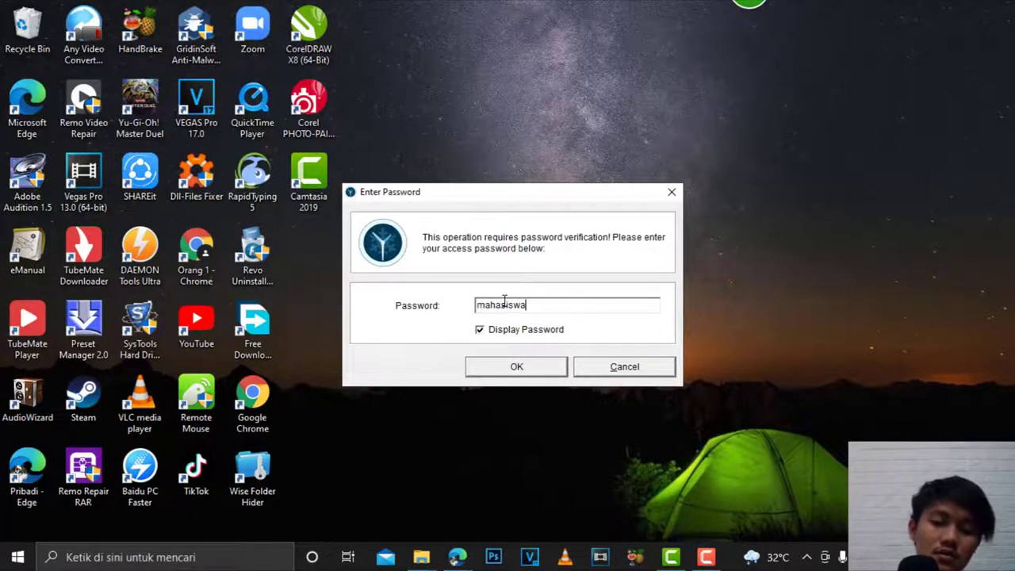
key("Return")
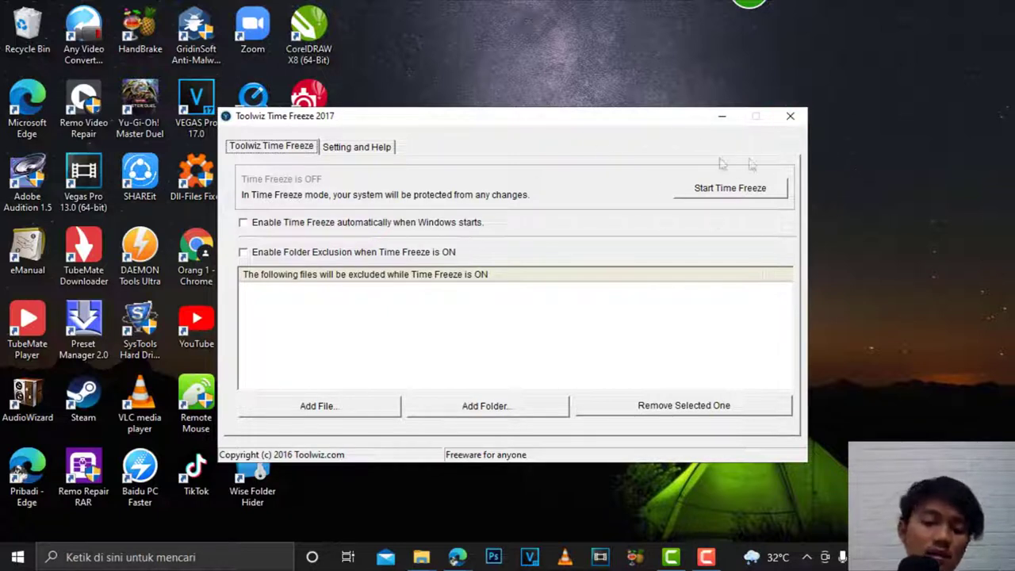
key("Tab")
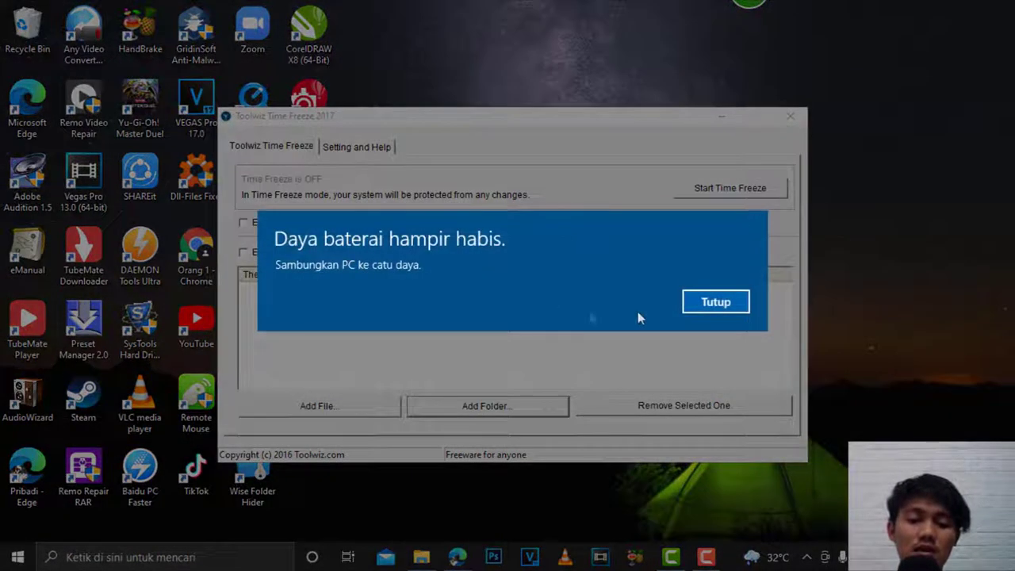
left_click(713, 303)
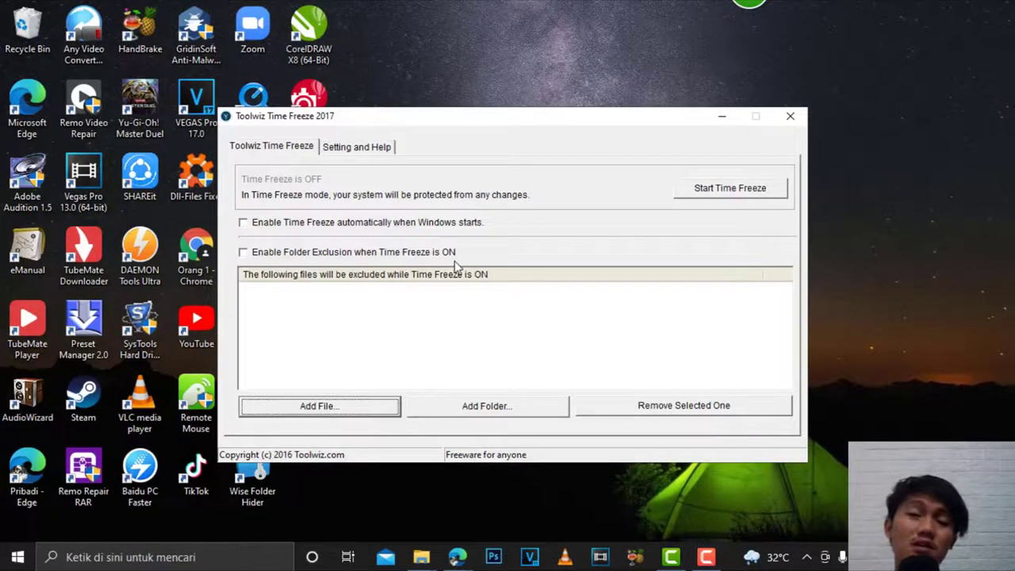